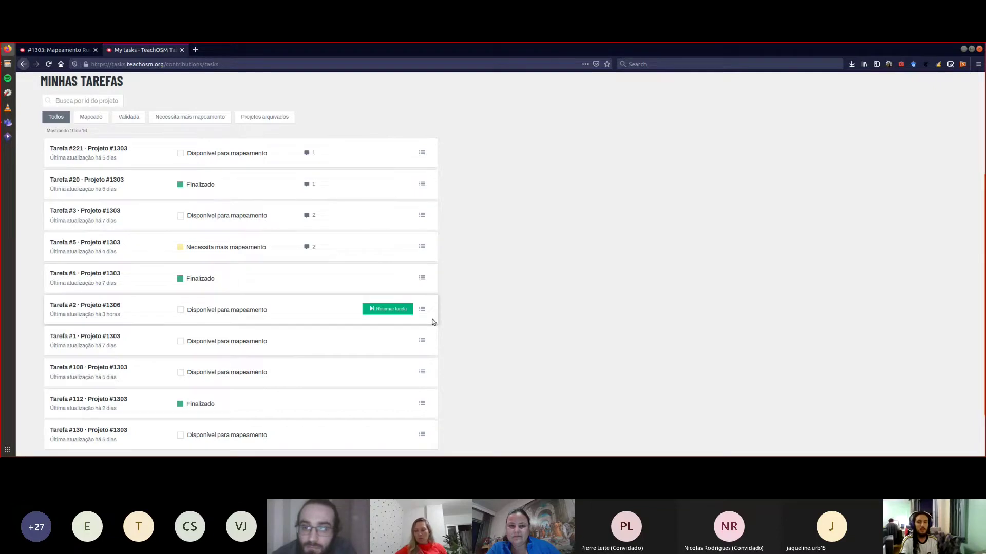
# - Close the My tasks page and start mapping the selected task #44 of project #1303 in the iD Editor
pyautogui.scroll(3, 561, 233)
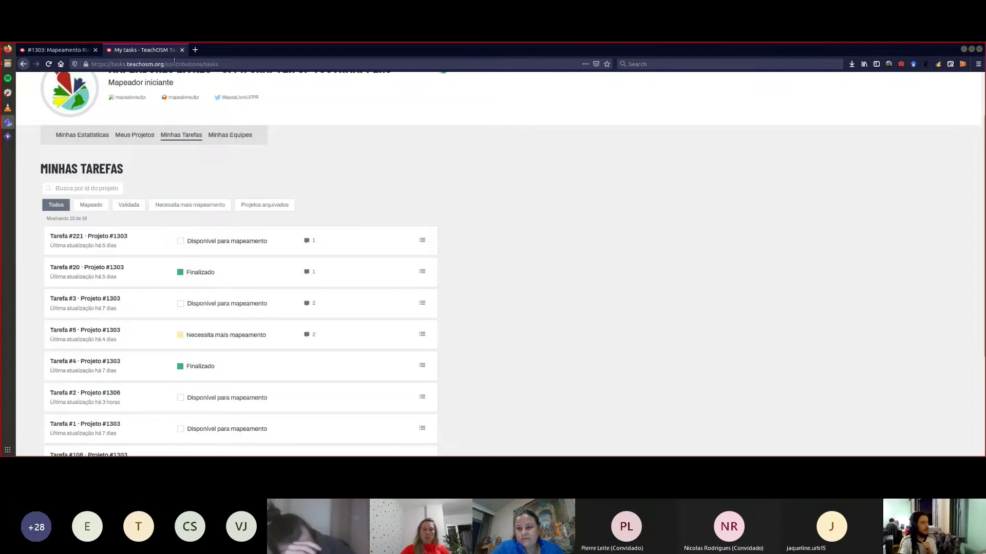
pyautogui.click(182, 50)
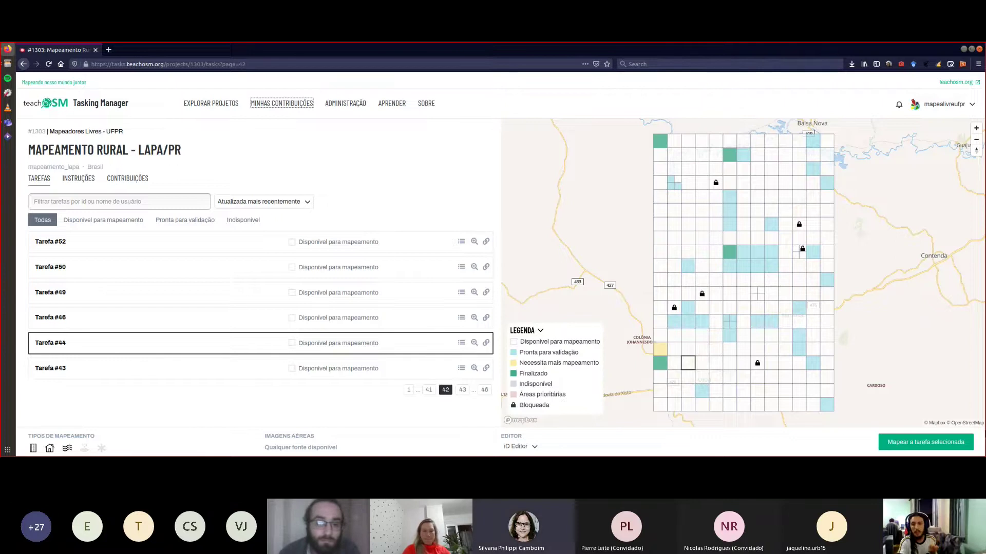
pyautogui.click(947, 445)
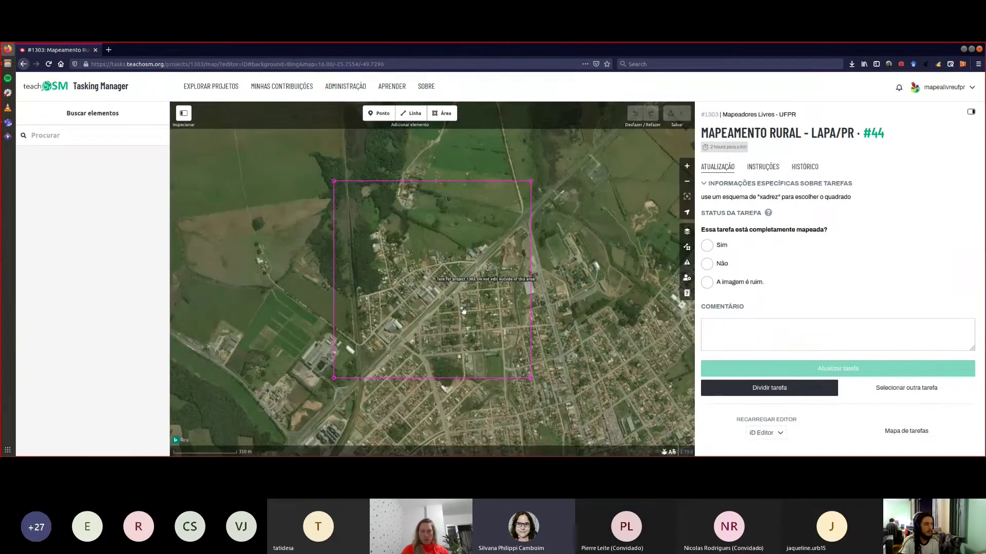
# - Draw a four-corner area over the larger house roof beside the street within the task boundary, and try to square its corners
pyautogui.scroll(1, 464, 314)
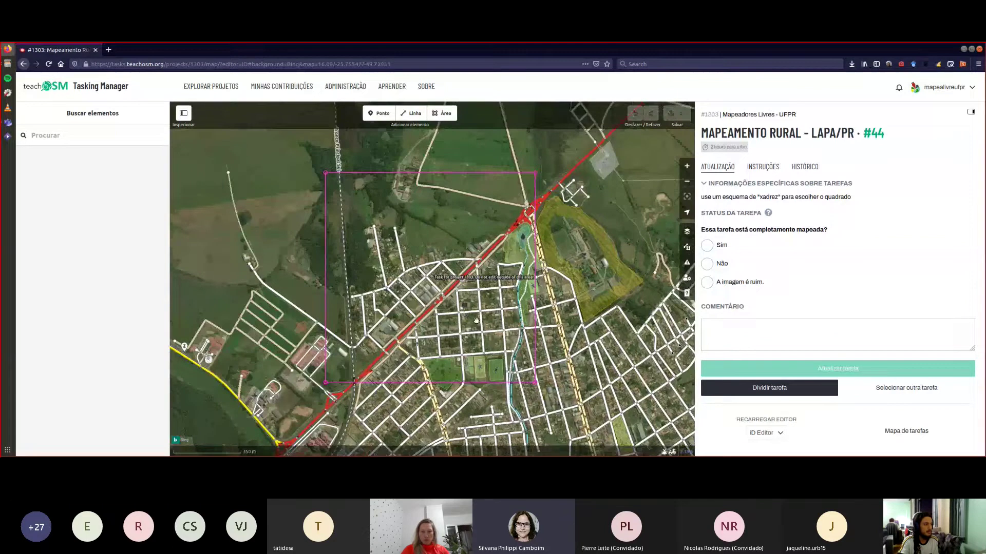
pyautogui.scroll(1, 476, 320)
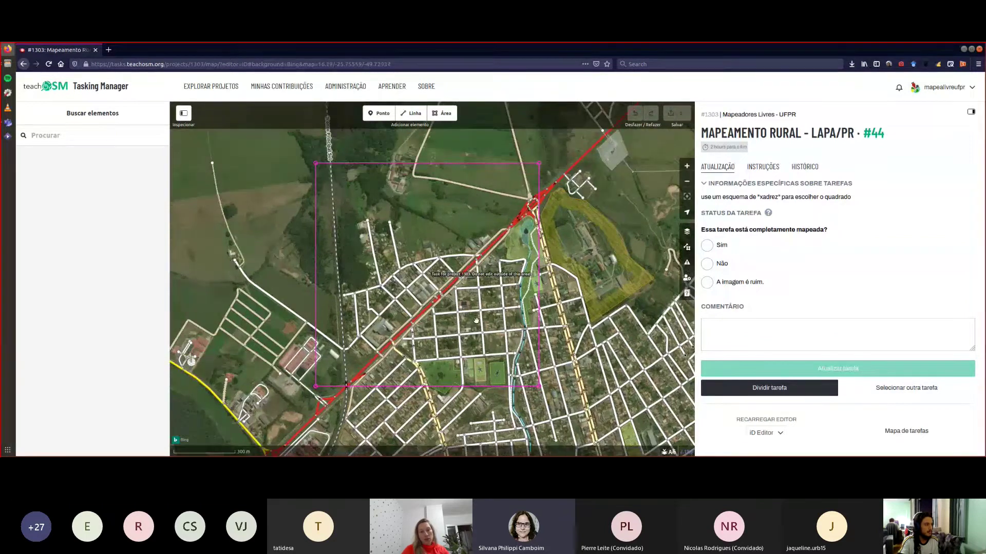
pyautogui.scroll(1, 477, 320)
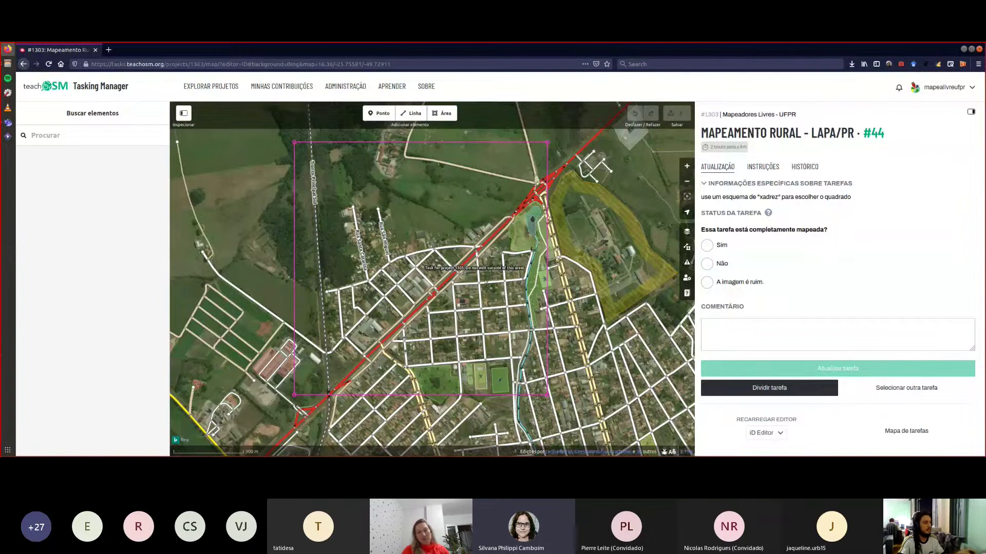
pyautogui.scroll(1, 467, 320)
pyautogui.scroll(1, 467, 319)
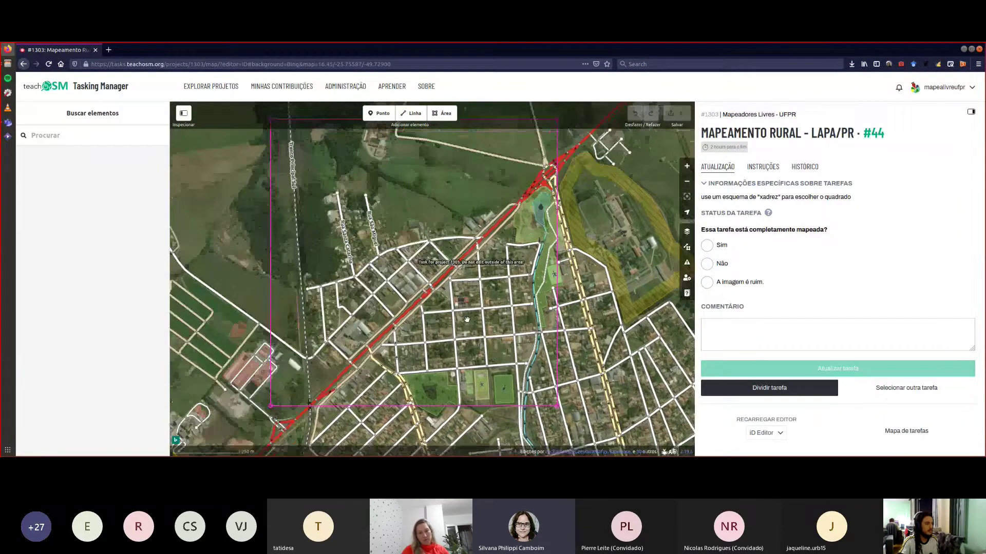
pyautogui.scroll(4, 469, 326)
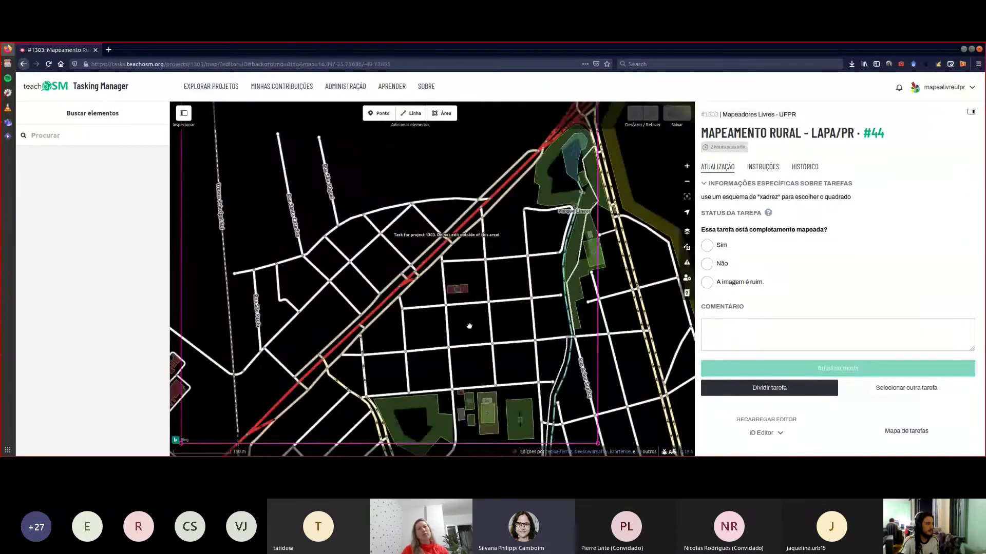
pyautogui.scroll(10, 469, 325)
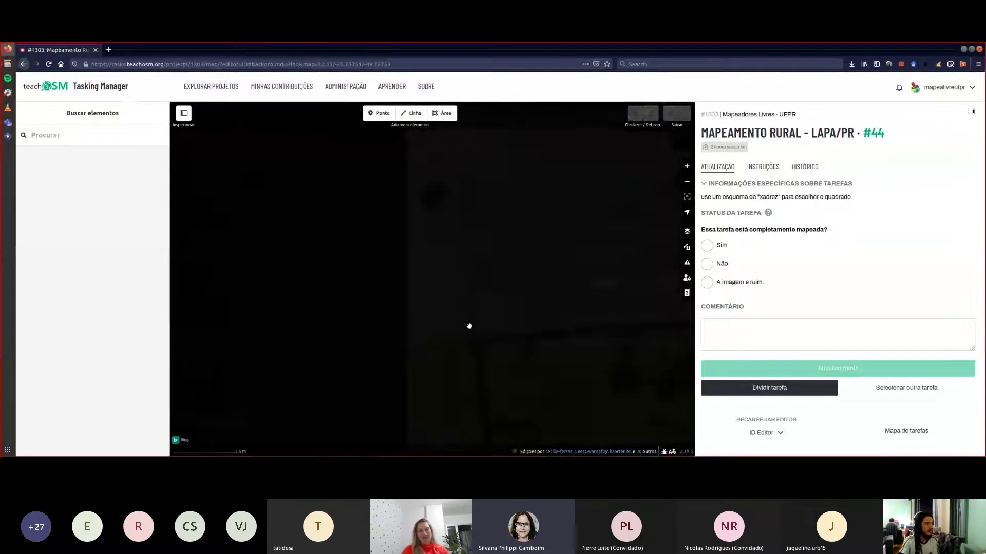
pyautogui.scroll(3, 470, 326)
pyautogui.scroll(-4, 470, 326)
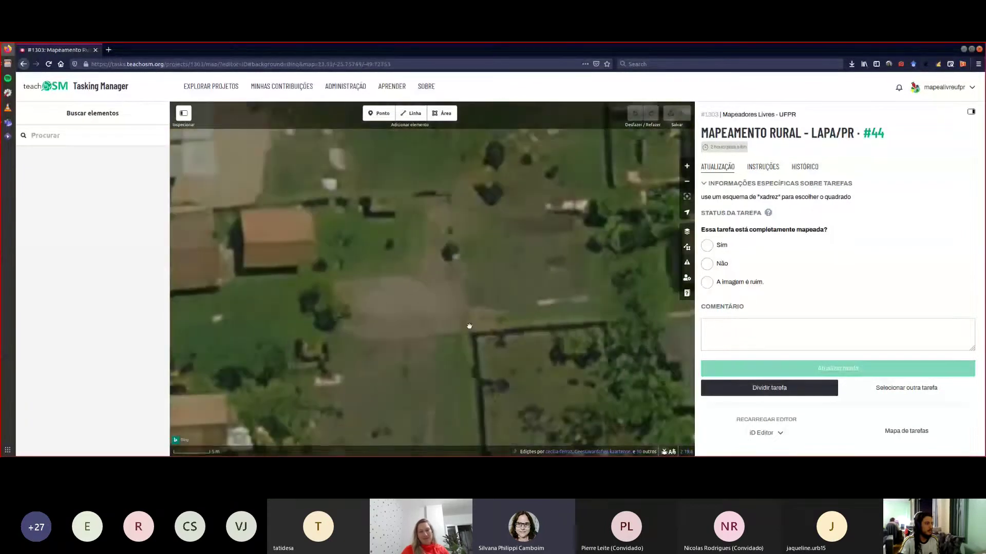
pyautogui.scroll(-2, 458, 322)
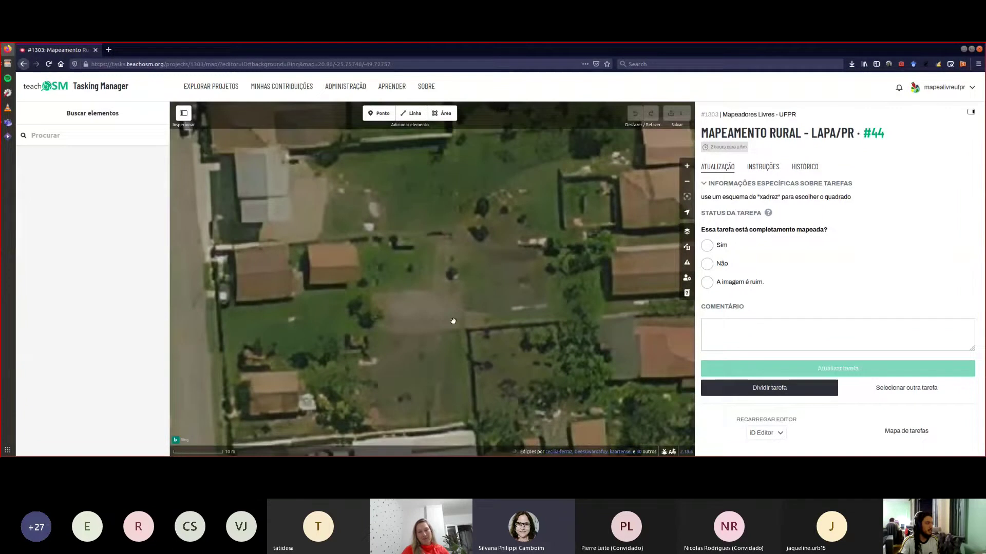
pyautogui.moveTo(457, 314); pyautogui.dragTo(514, 329)
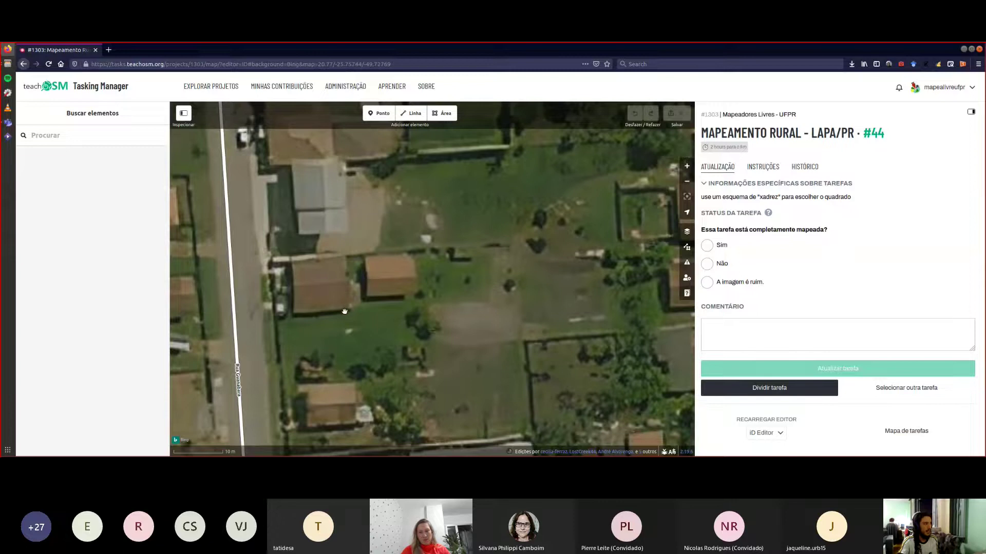
pyautogui.click(434, 118)
pyautogui.click(291, 259)
pyautogui.click(346, 256)
pyautogui.click(349, 307)
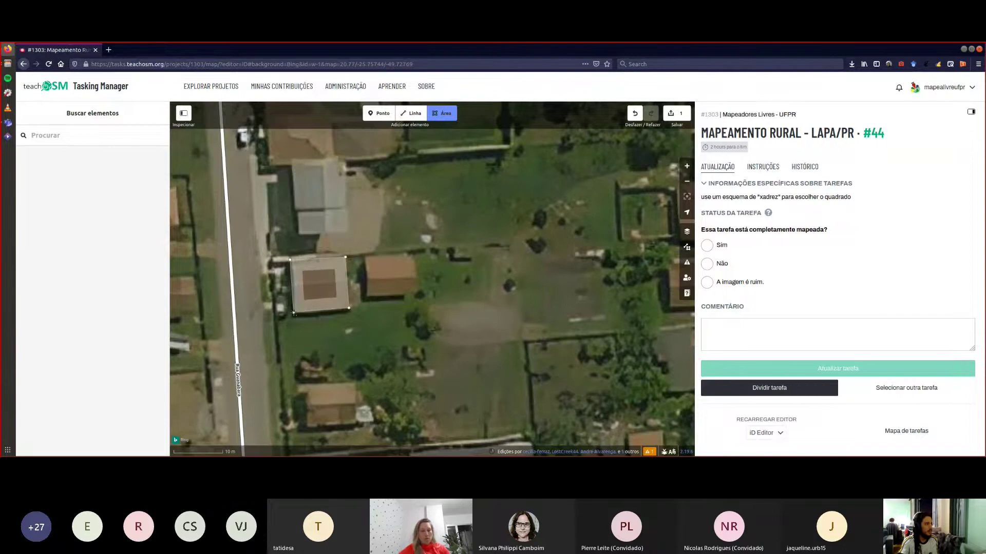
pyautogui.doubleClick(293, 312)
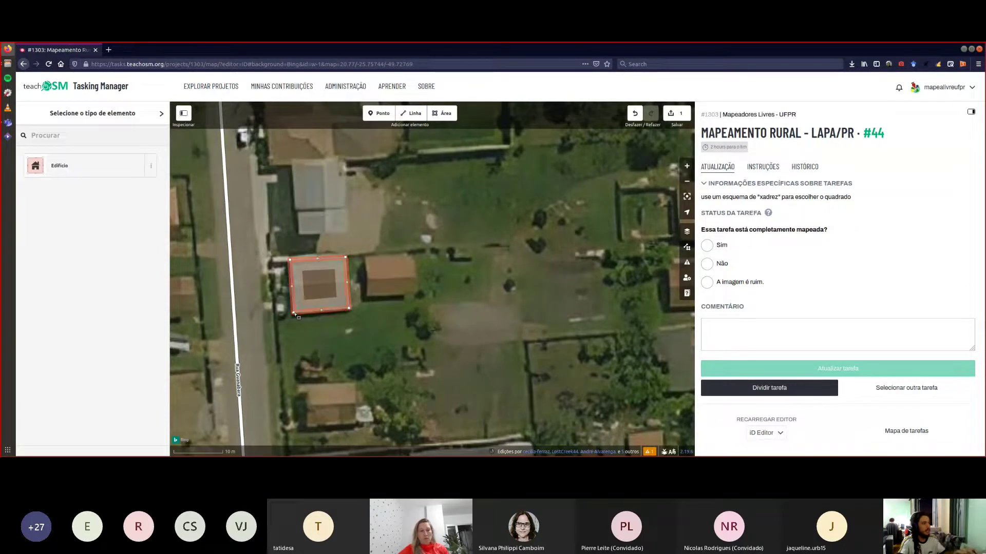
pyautogui.click(312, 312)
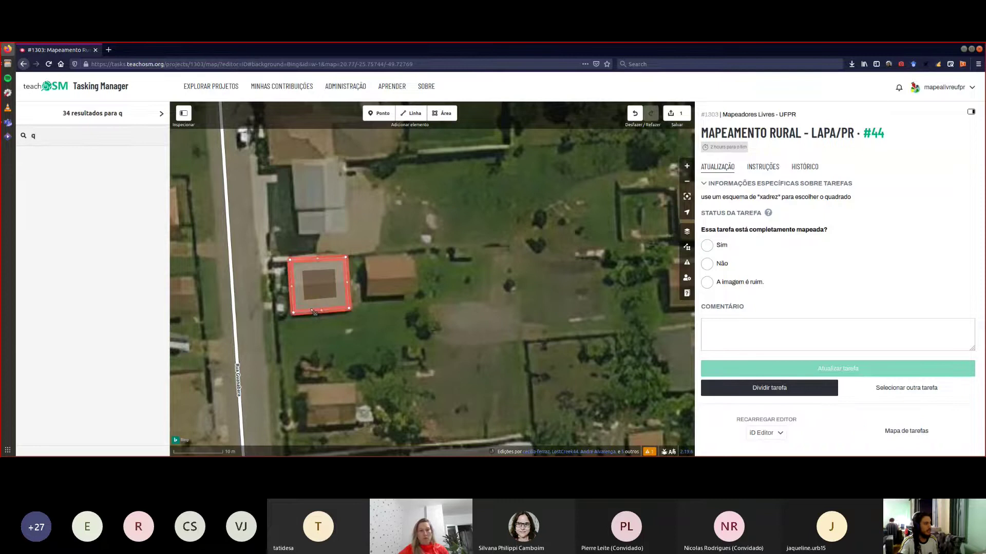
pyautogui.press('q')
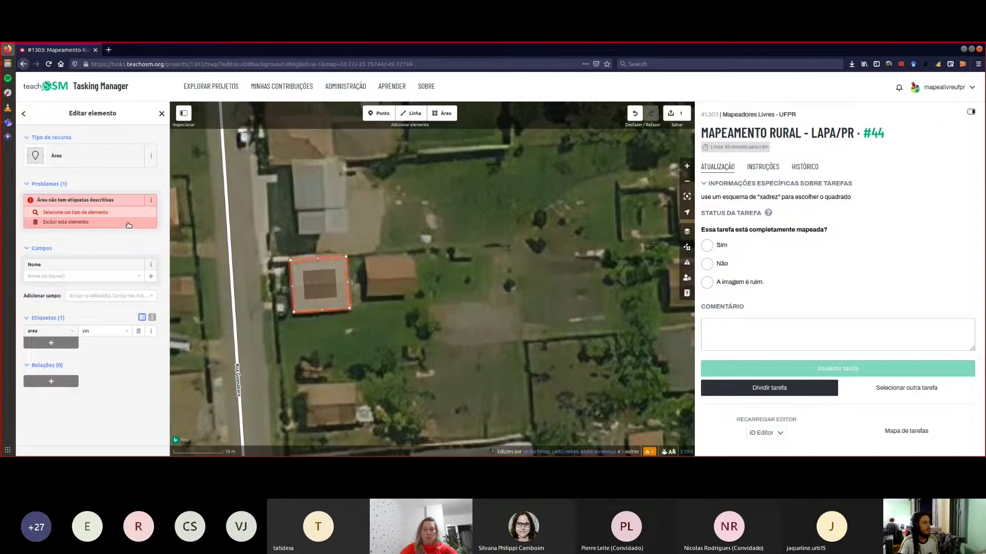
# - Open the OpenStreetMap upload form to check the comment, hashtags and errors, and cancel the upload
pyautogui.click(671, 114)
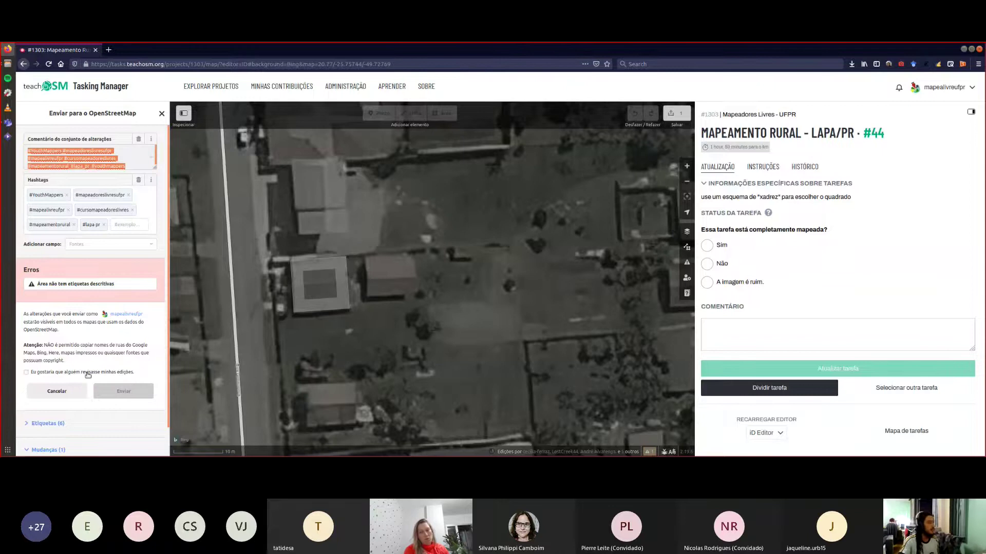
pyautogui.click(57, 392)
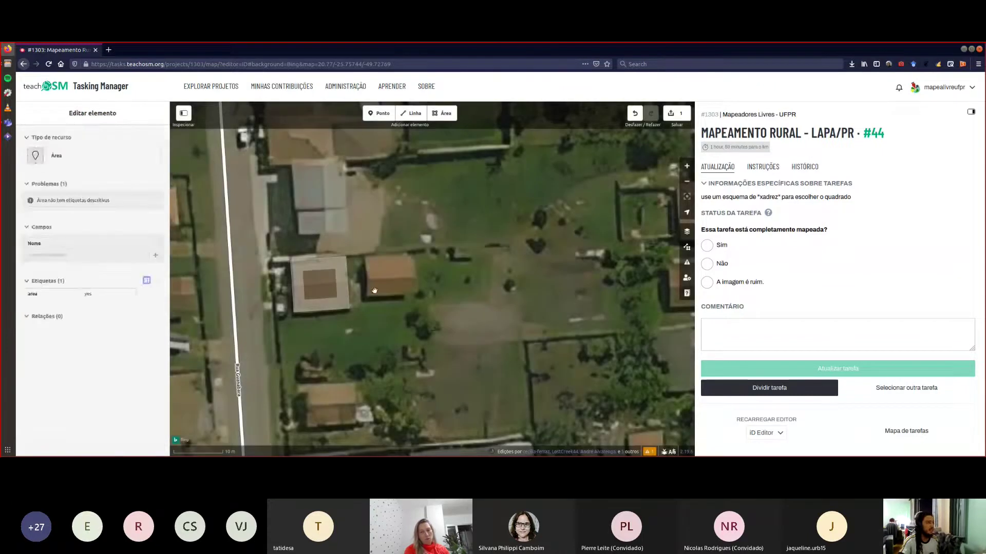
# - Select the untagged roof area and assign it the feature type Edifício
pyautogui.click(341, 298)
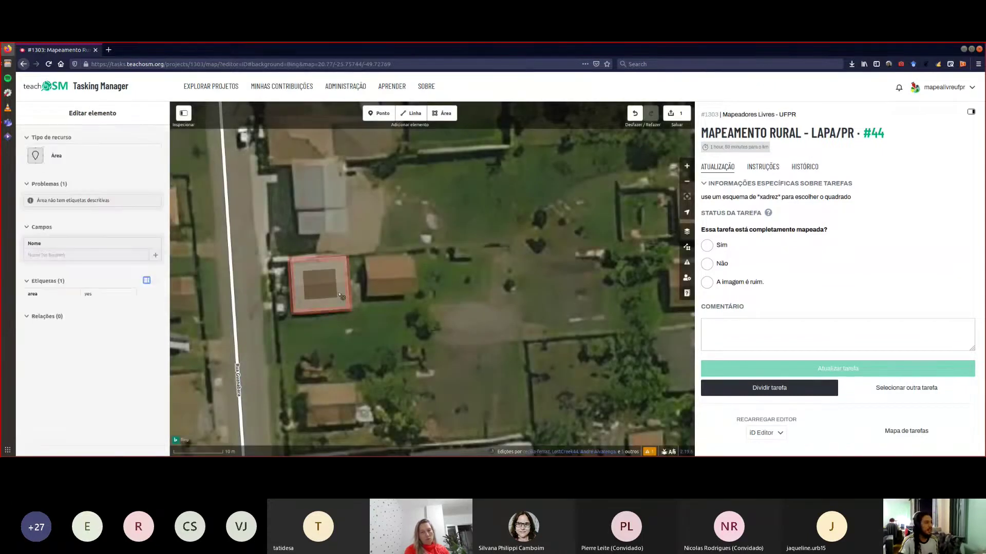
pyautogui.click(105, 213)
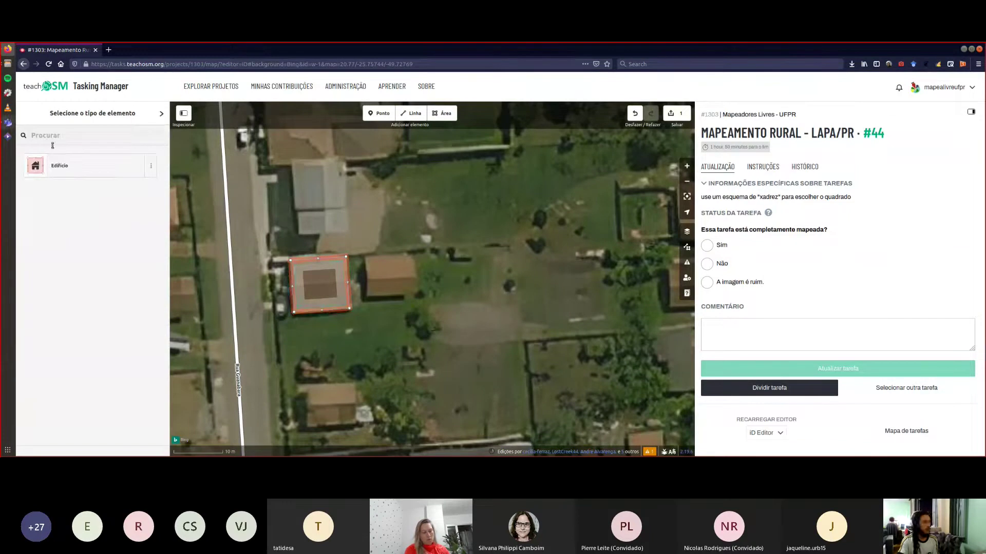
pyautogui.click(78, 174)
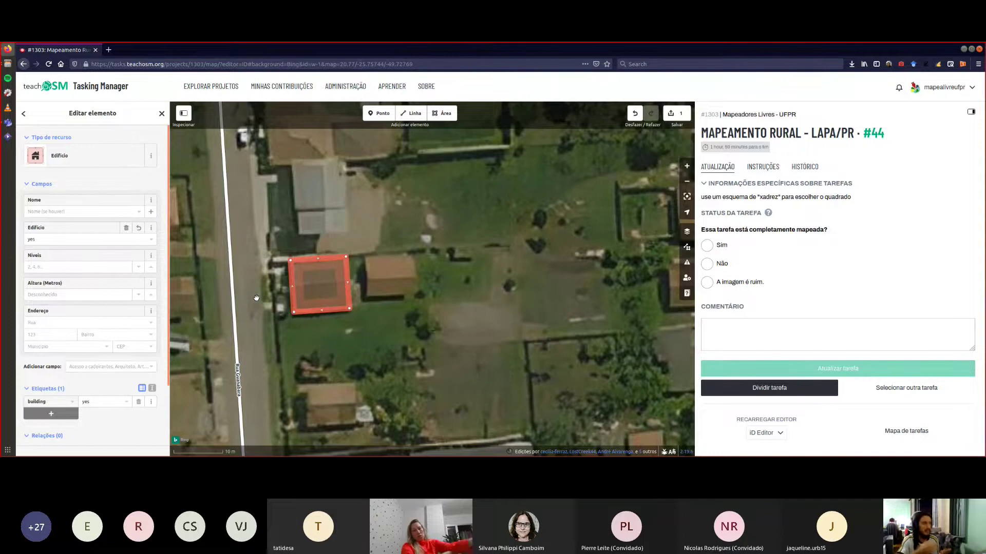
# - Examine the building's fields and its tags, comparing the tags' text view with the table view
pyautogui.scroll(-3, 103, 349)
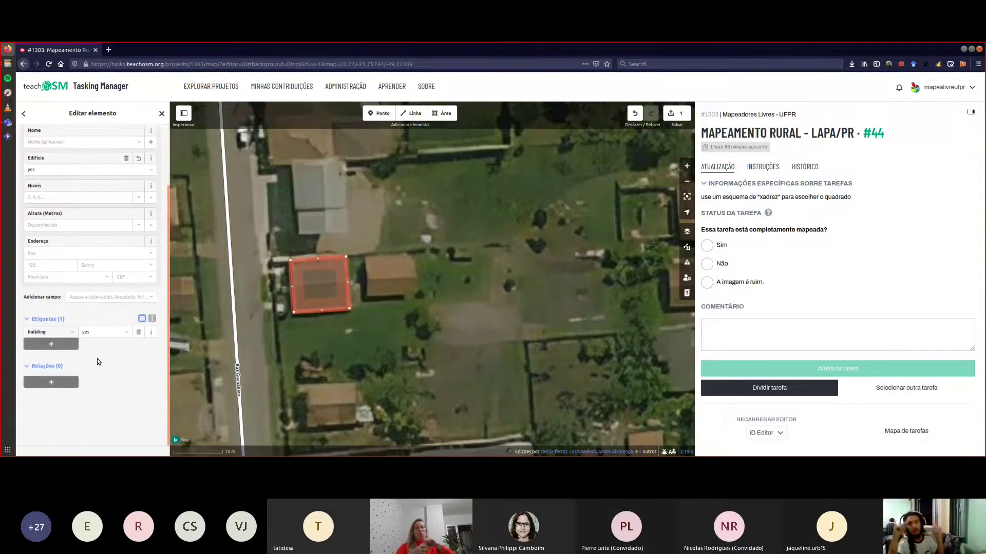
pyautogui.scroll(2, 60, 257)
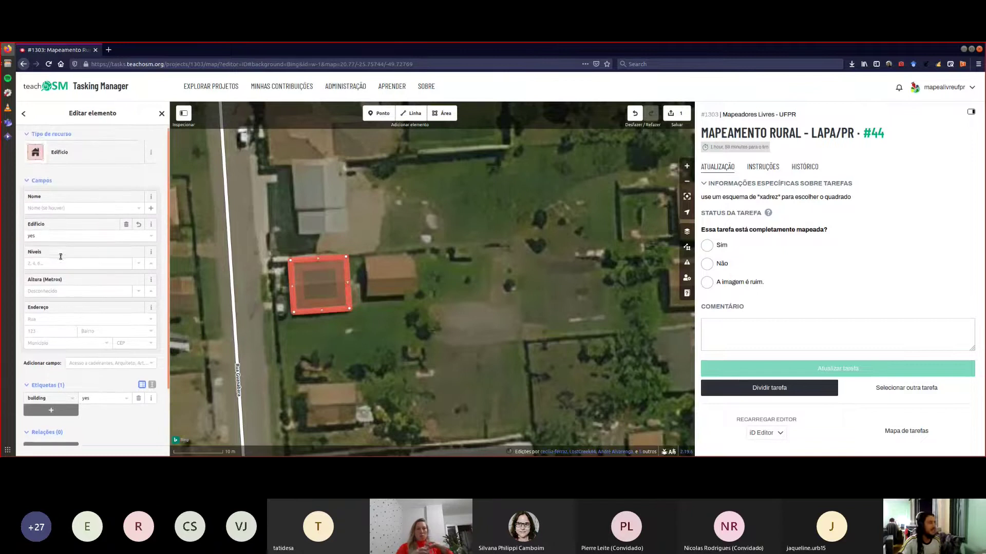
pyautogui.scroll(-2, 85, 263)
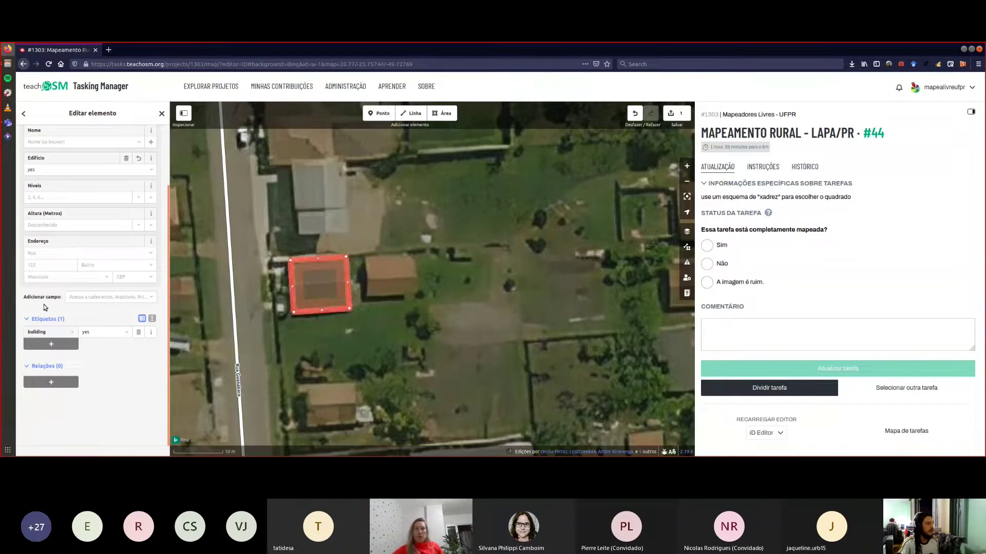
pyautogui.click(29, 323)
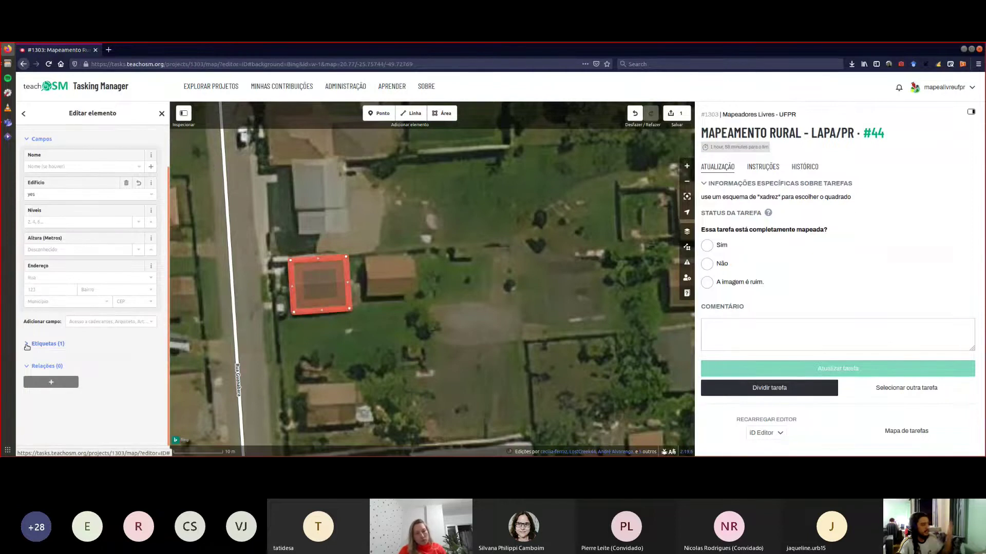
pyautogui.click(27, 344)
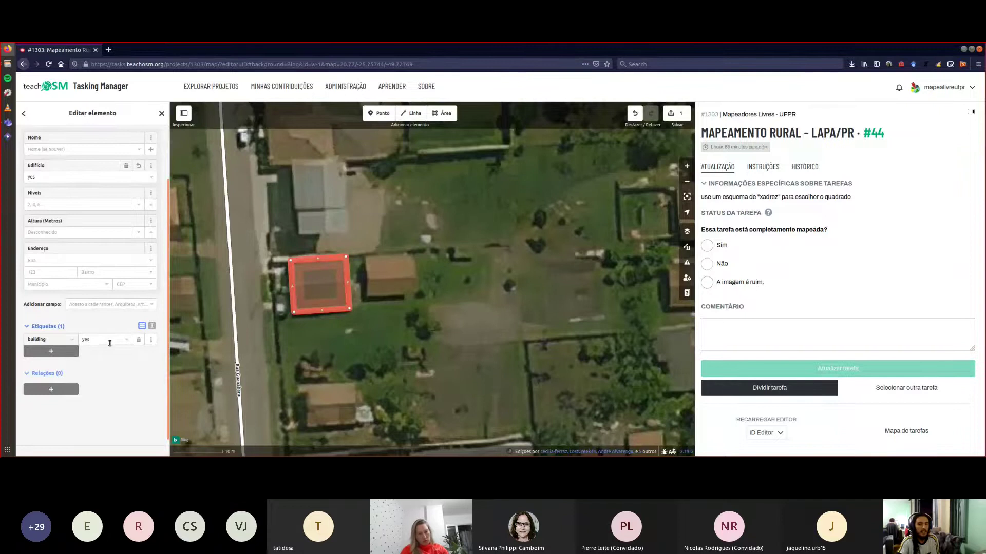
pyautogui.click(152, 327)
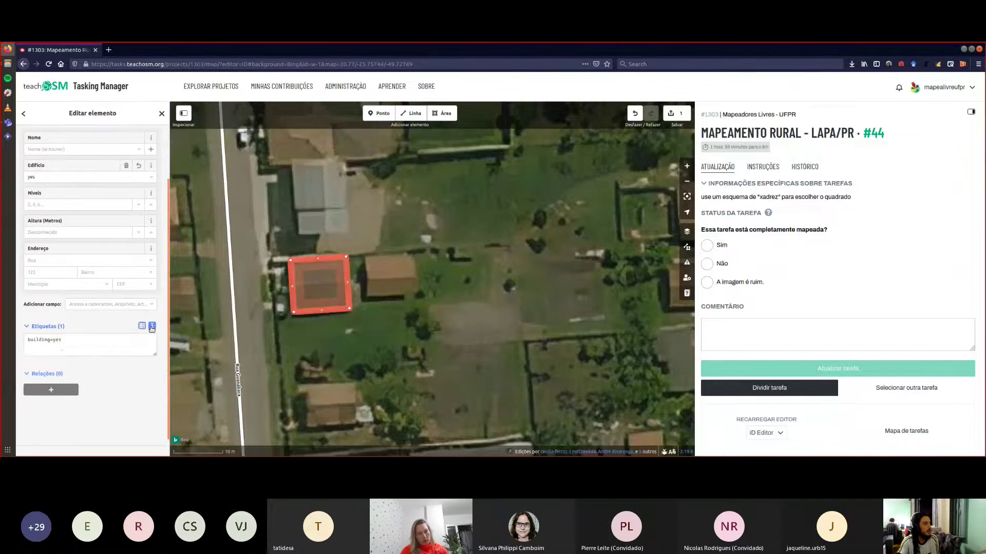
pyautogui.click(95, 345)
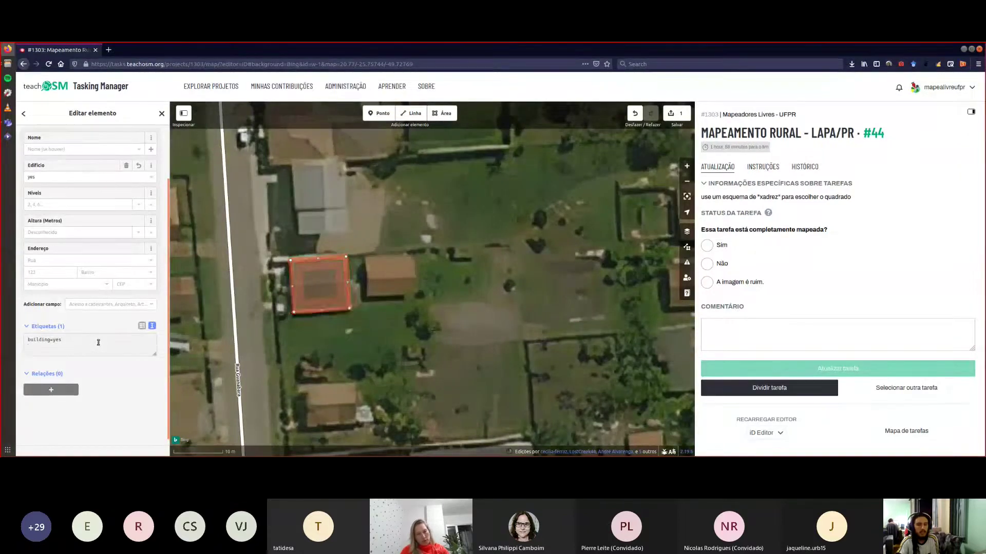
pyautogui.press('BackSpace')
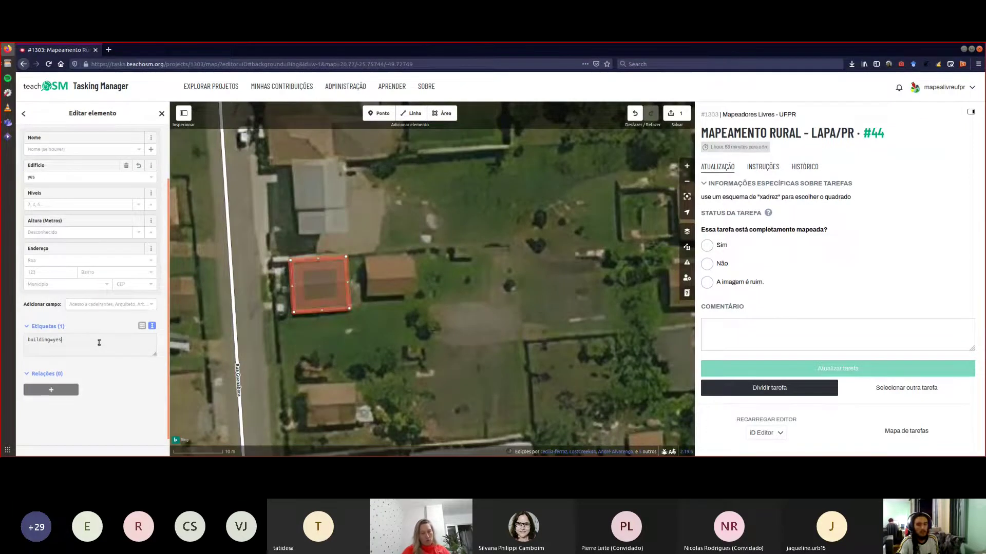
pyautogui.click(142, 325)
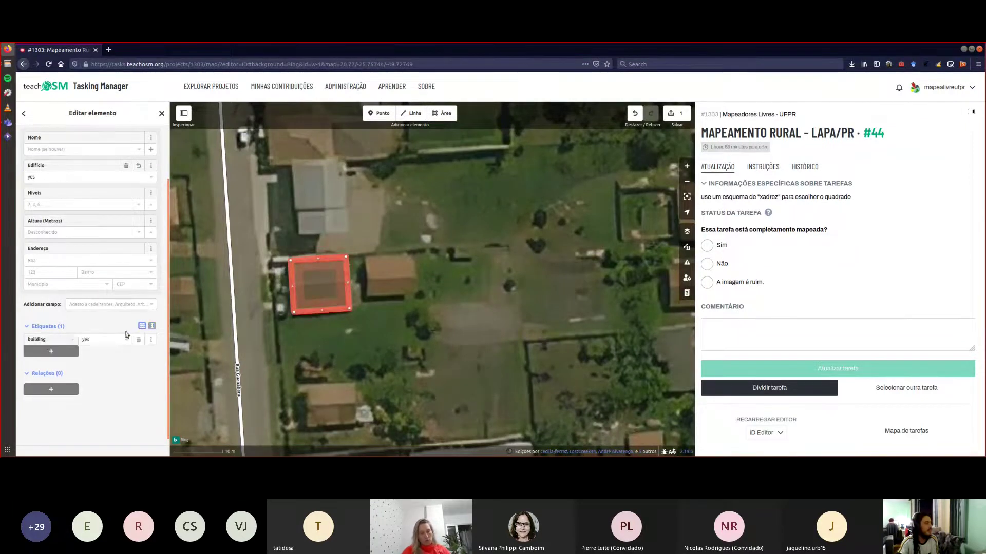
# - Set the building tag's value to house, try residential instead, and return it to house
pyautogui.click(109, 339)
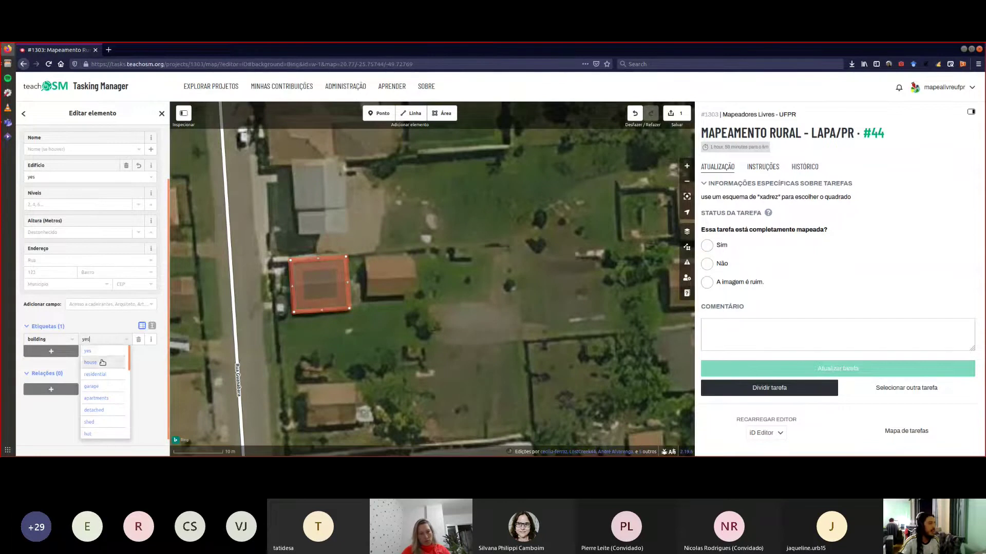
pyautogui.click(90, 363)
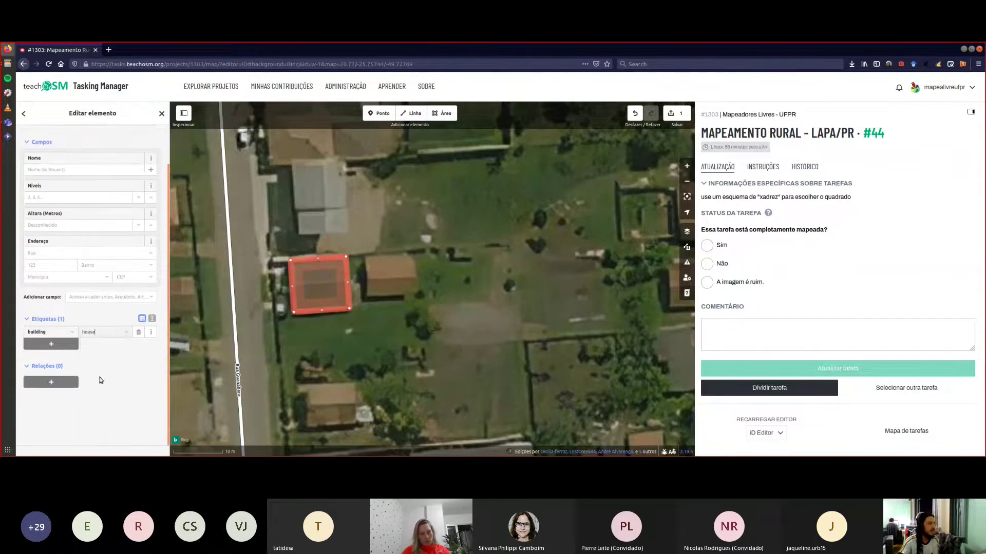
pyautogui.click(100, 329)
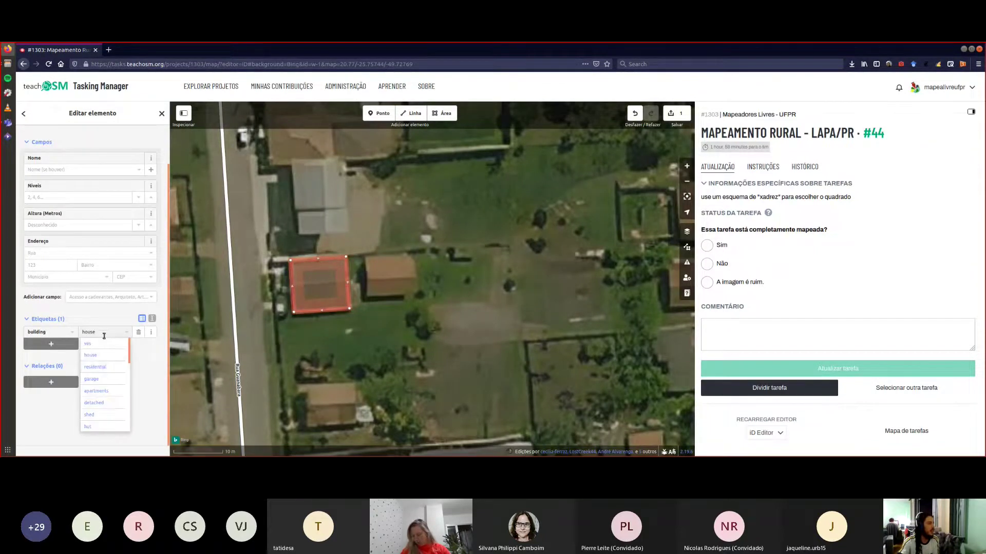
pyautogui.click(96, 367)
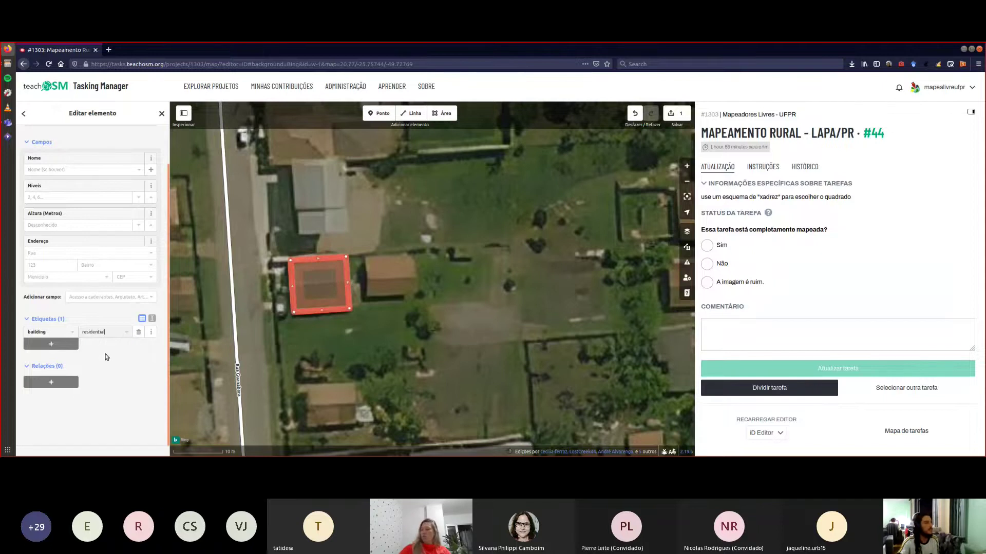
pyautogui.click(106, 332)
pyautogui.click(102, 353)
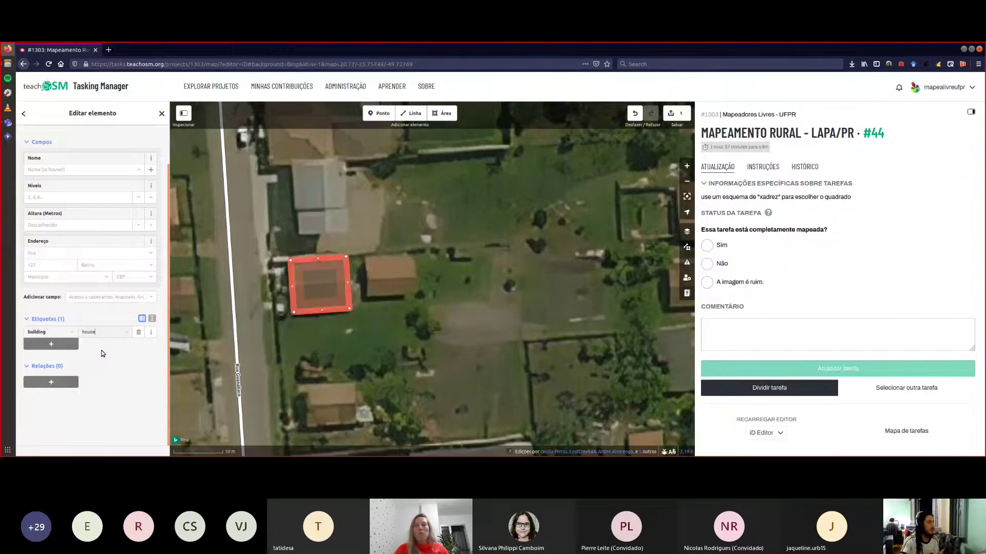
# - Apply the value house to the building tag, examine its key and value as text, and return to the table view
pyautogui.click(102, 353)
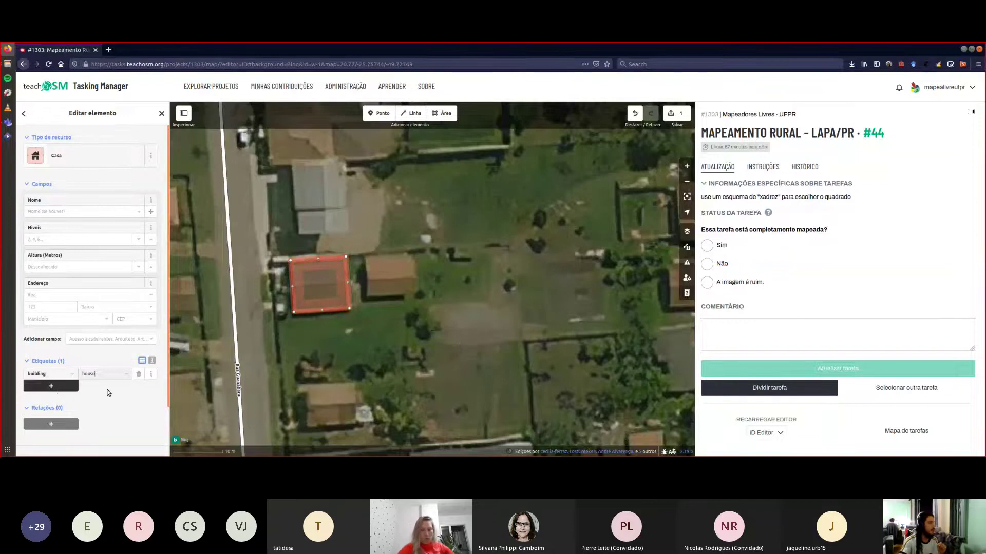
pyautogui.click(152, 360)
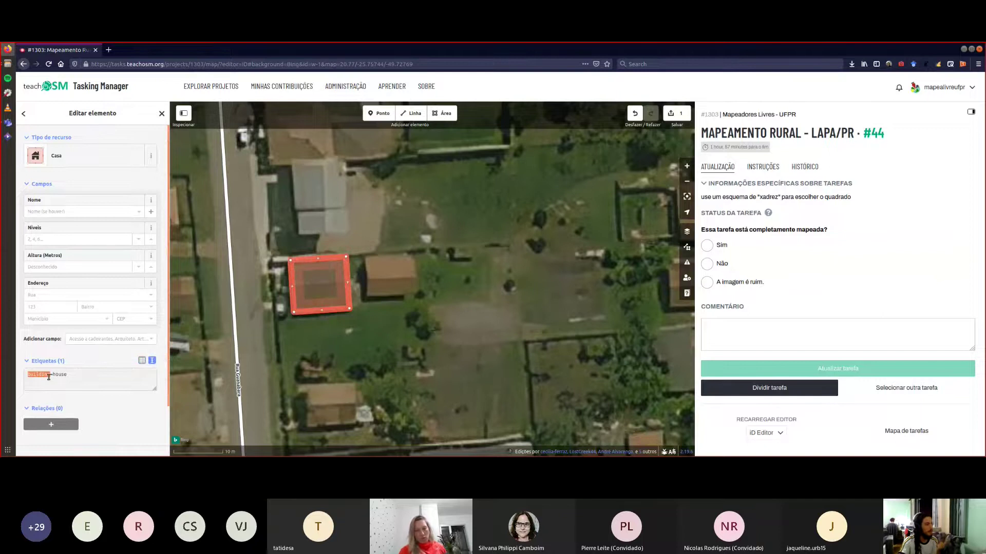
pyautogui.moveTo(51, 375); pyautogui.dragTo(76, 375)
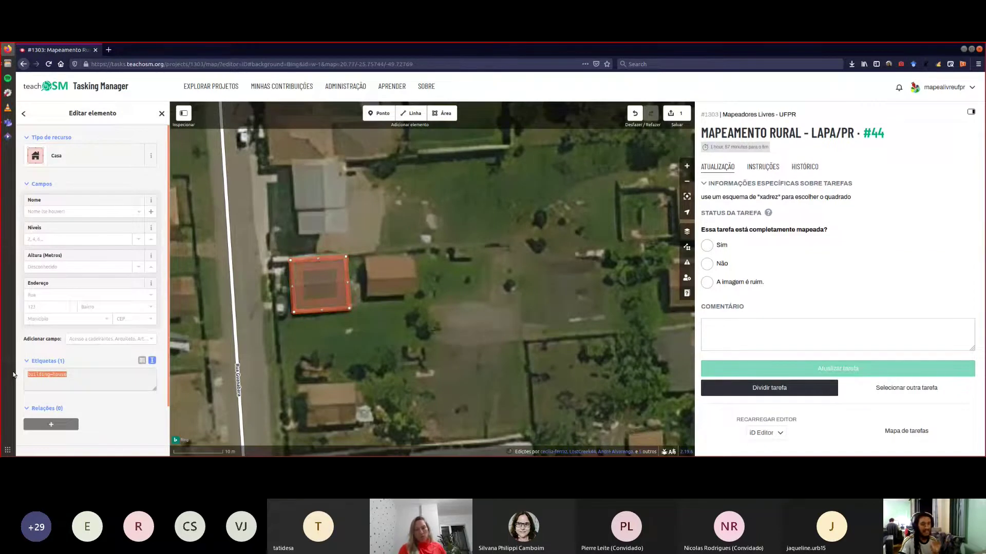
pyautogui.doubleClick(40, 376)
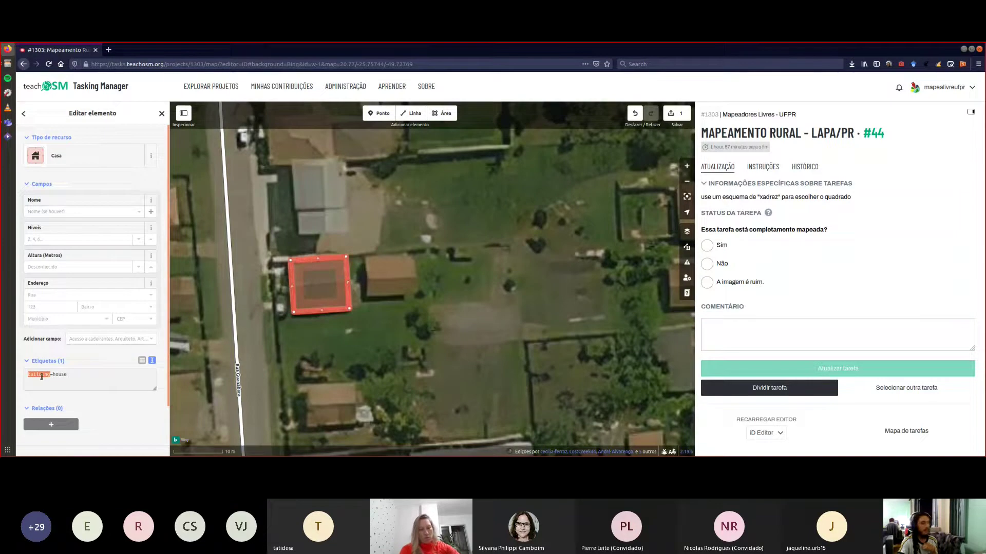
pyautogui.doubleClick(62, 375)
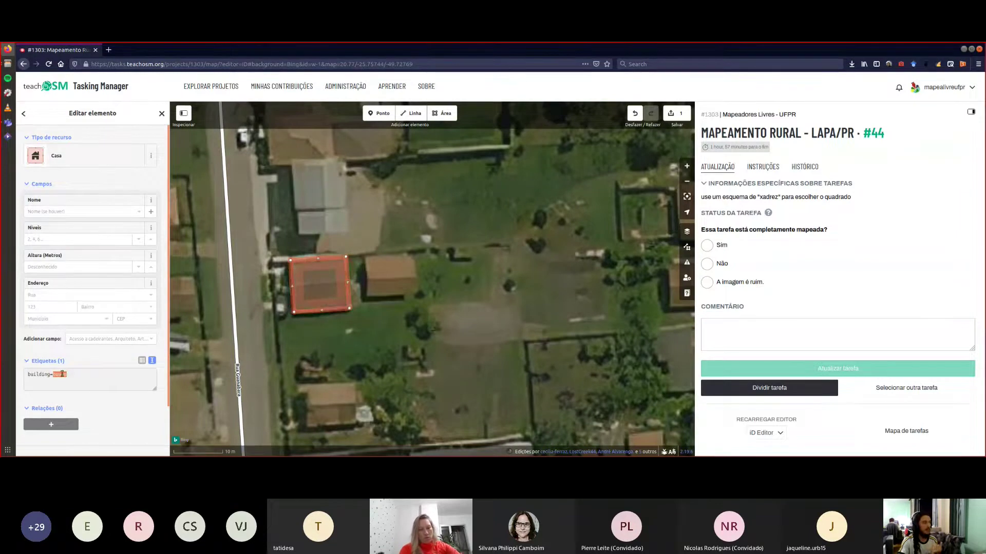
pyautogui.click(106, 374)
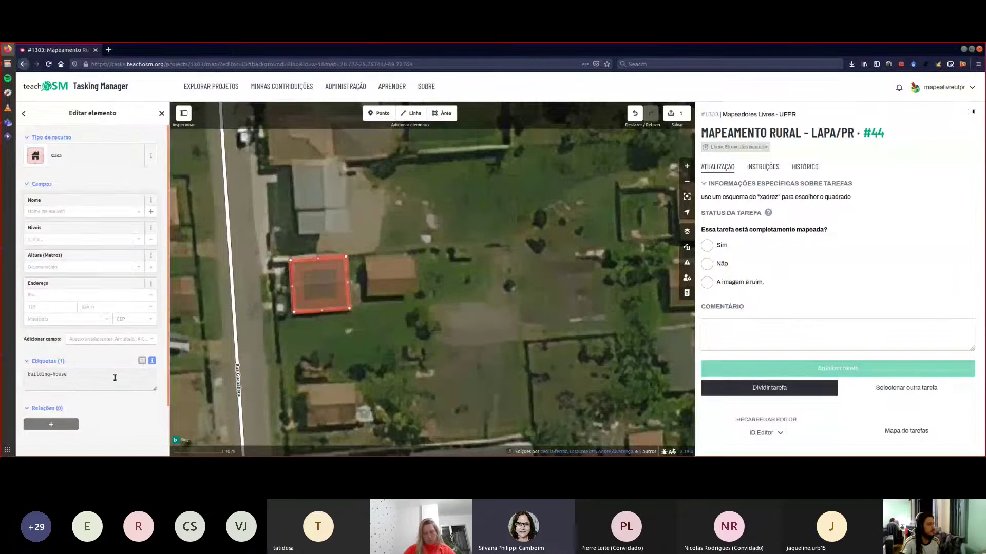
pyautogui.click(142, 360)
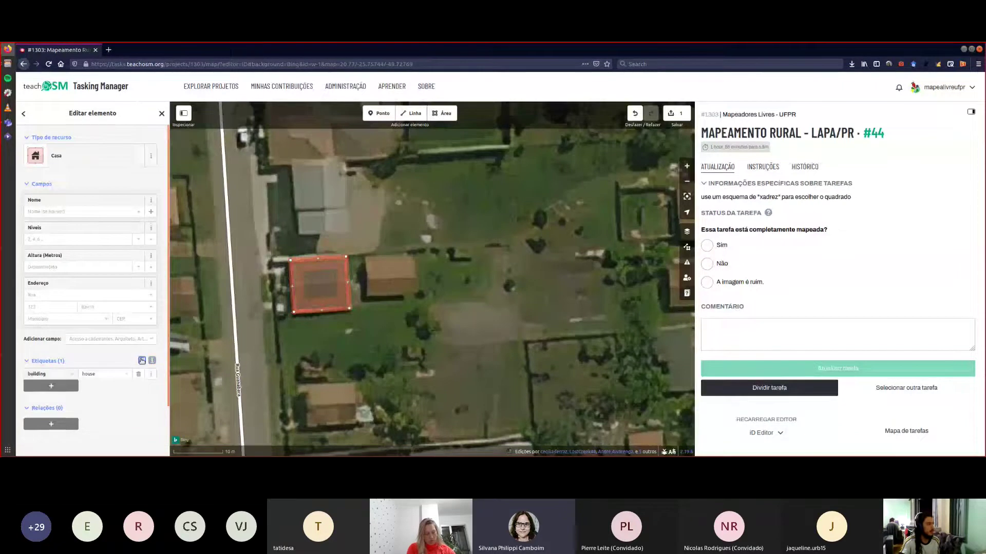
# - Draw a four-cornered area overlapping the lower part of the mapped house and assign it the feature type Edifício
pyautogui.scroll(-1, 511, 282)
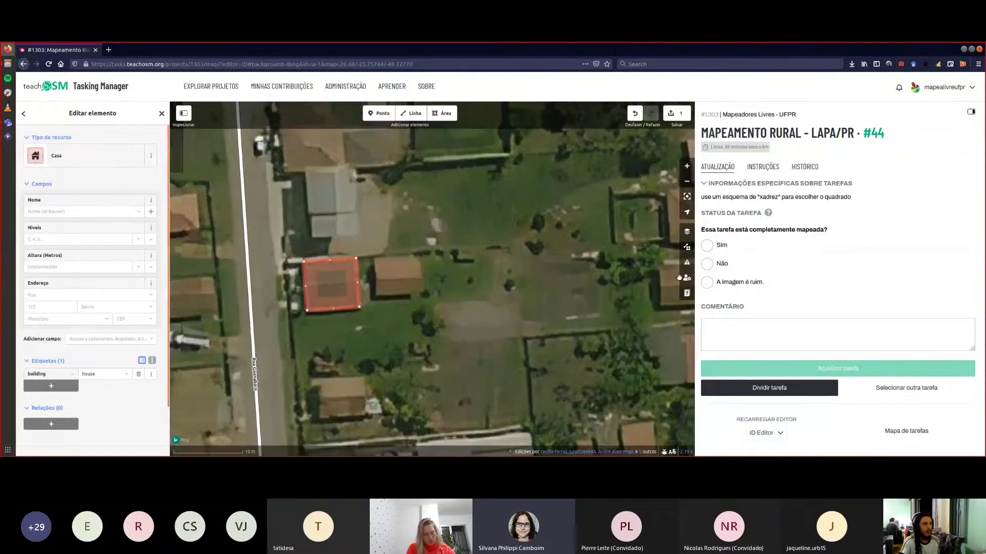
pyautogui.scroll(-3, 485, 282)
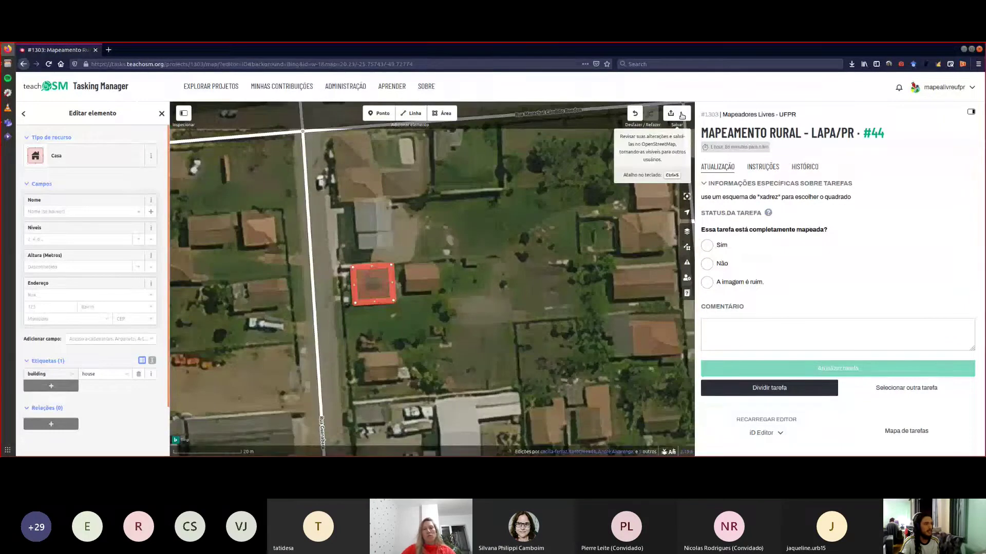
pyautogui.click(437, 114)
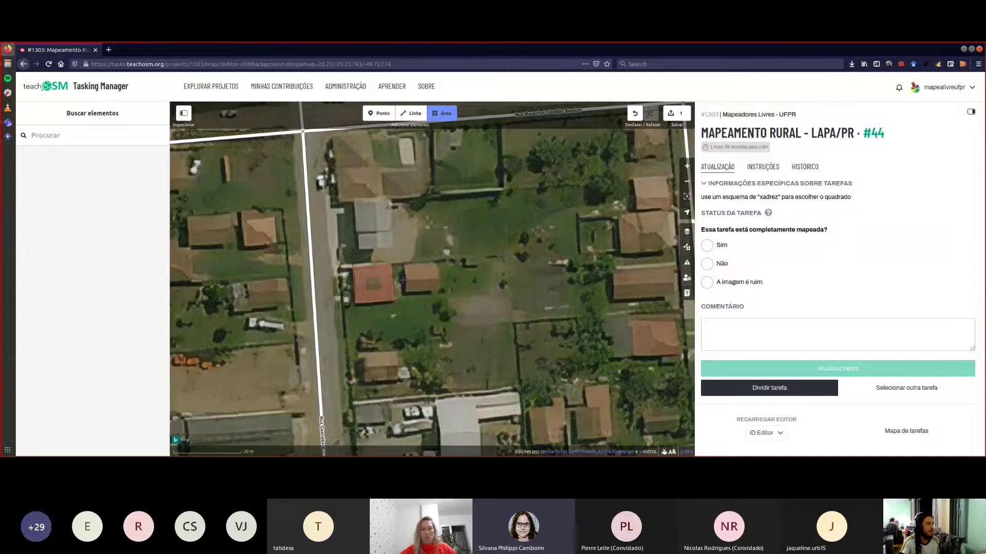
pyautogui.click(403, 280)
pyautogui.click(373, 283)
pyautogui.click(370, 327)
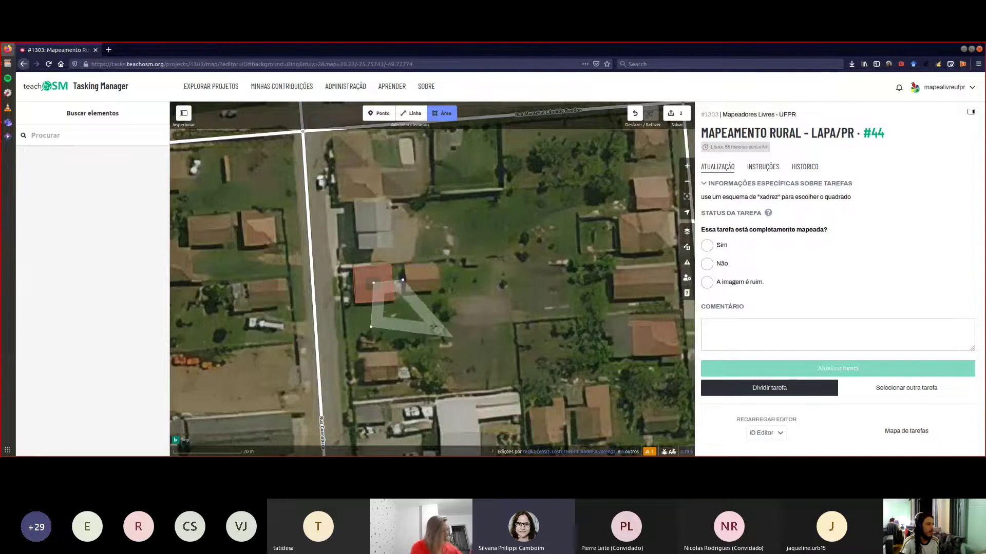
pyautogui.doubleClick(407, 318)
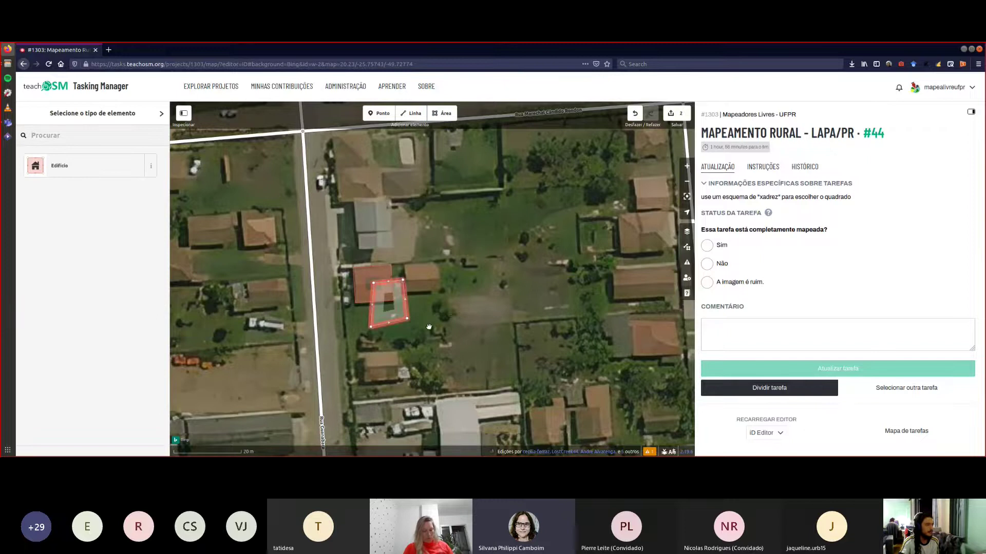
pyautogui.press('Return')
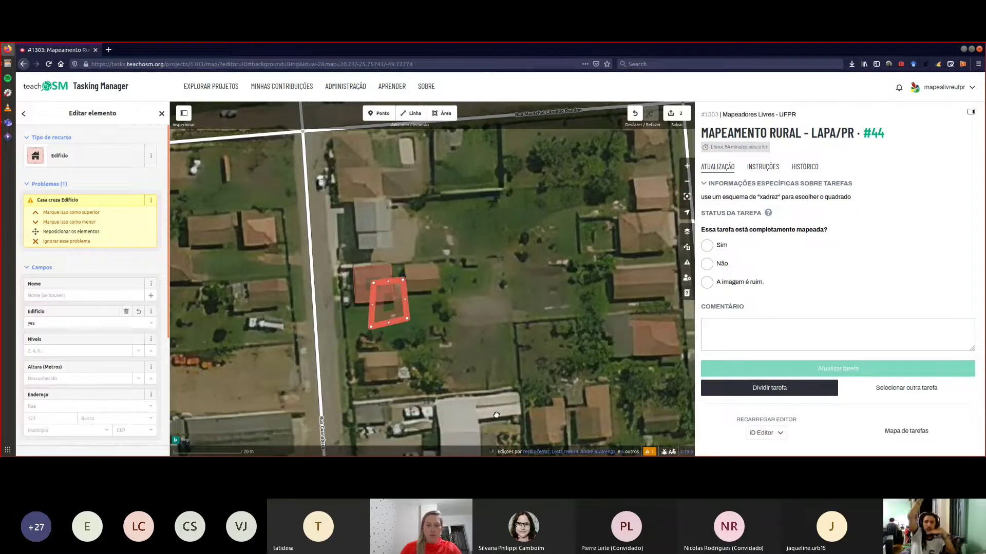
# - Resolve the overlap issue by marking the new building as the upper one, and show its tags as text
pyautogui.click(71, 212)
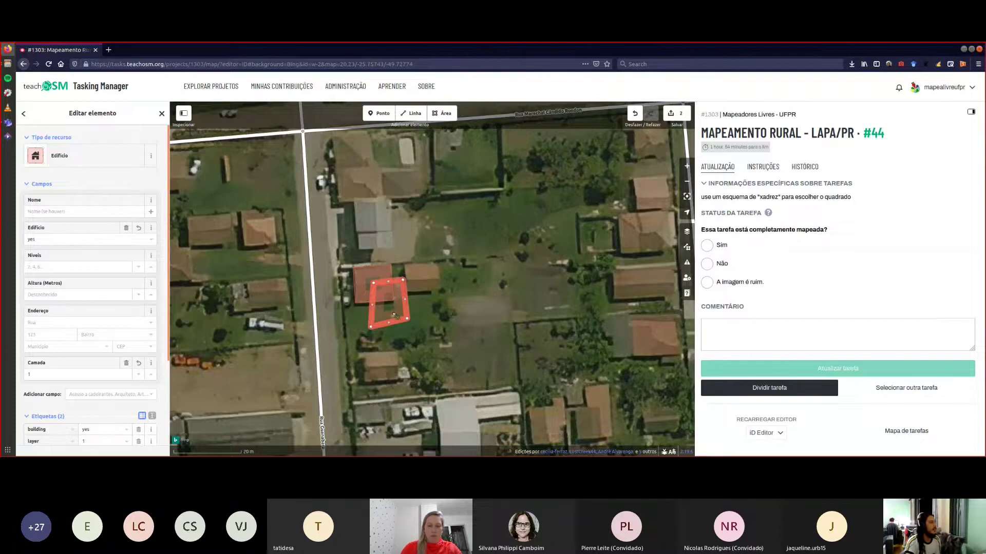
pyautogui.scroll(-3, 77, 333)
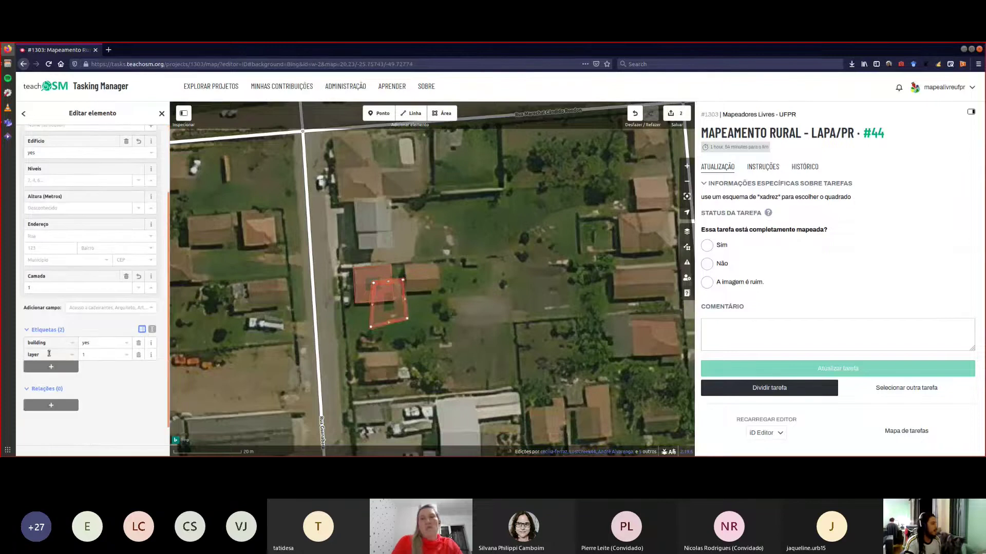
pyautogui.click(54, 329)
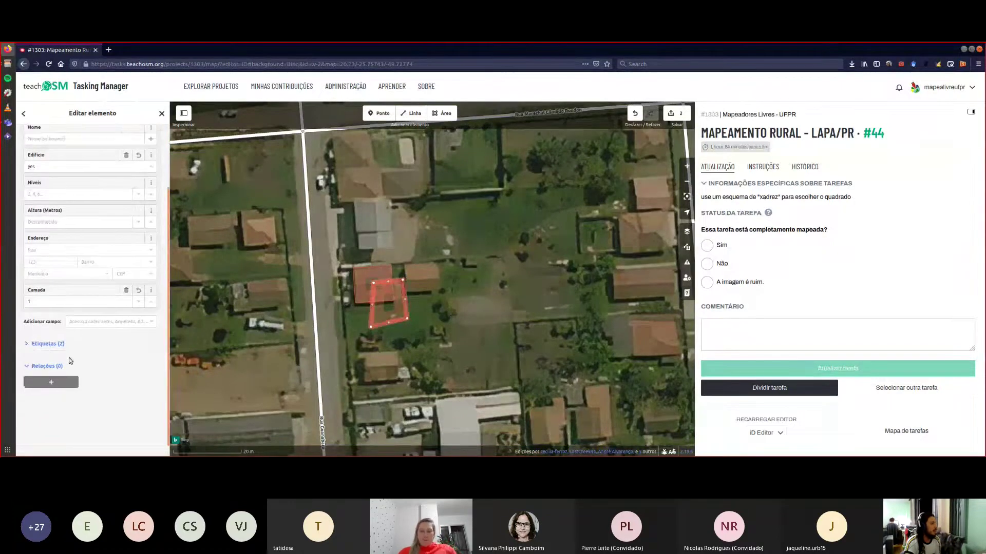
pyautogui.click(46, 343)
pyautogui.click(152, 343)
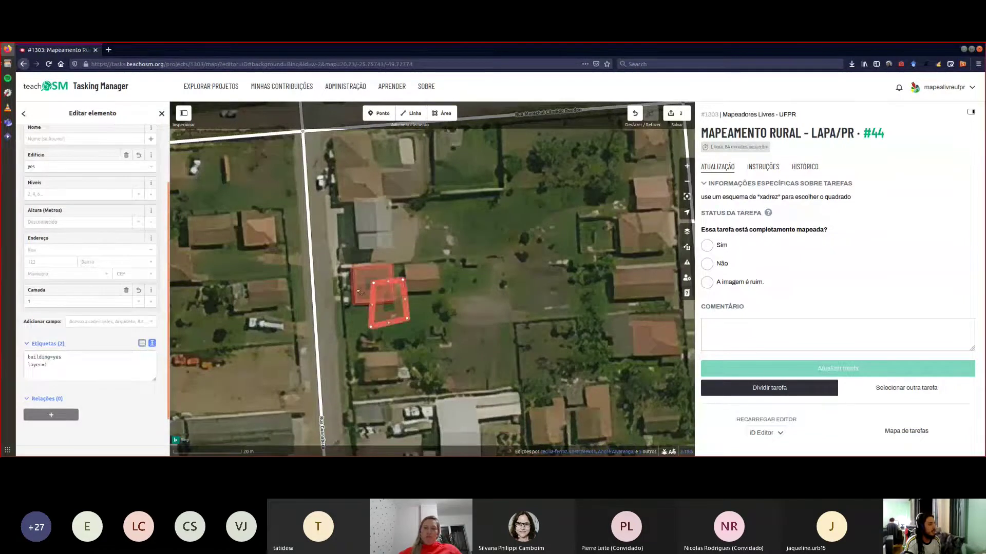
# - Compare the tags of the house and the overlapping building, and delete the overlapping building
pyautogui.click(372, 283)
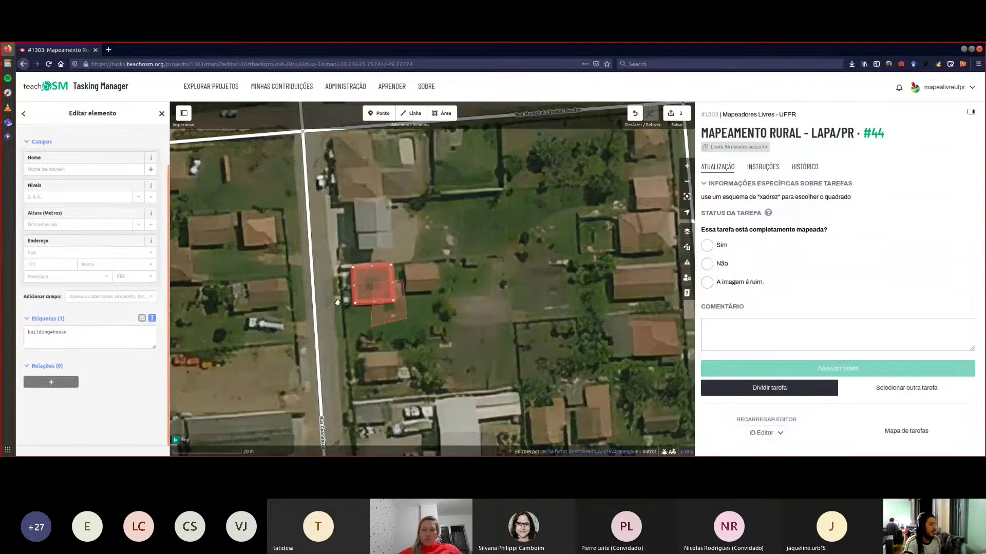
pyautogui.click(380, 321)
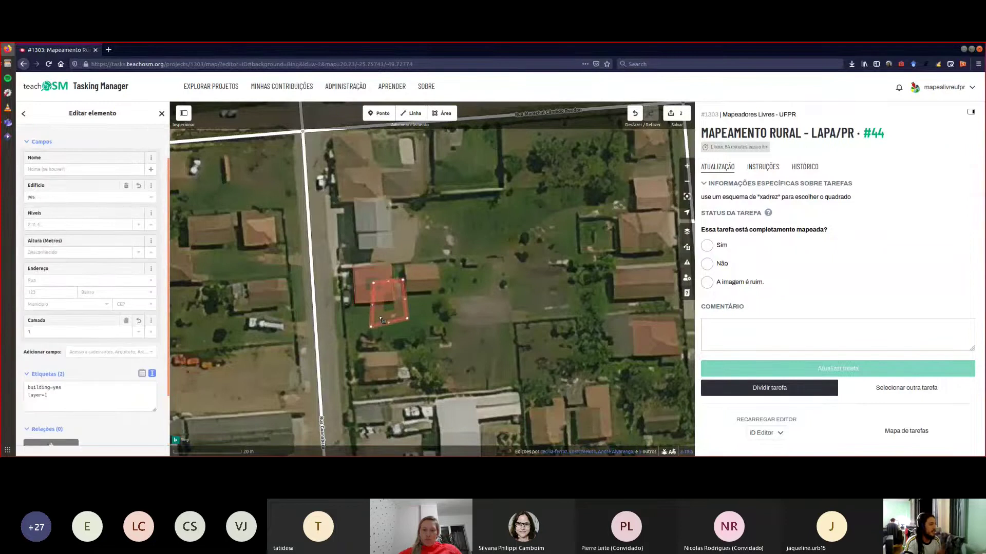
pyautogui.click(358, 292)
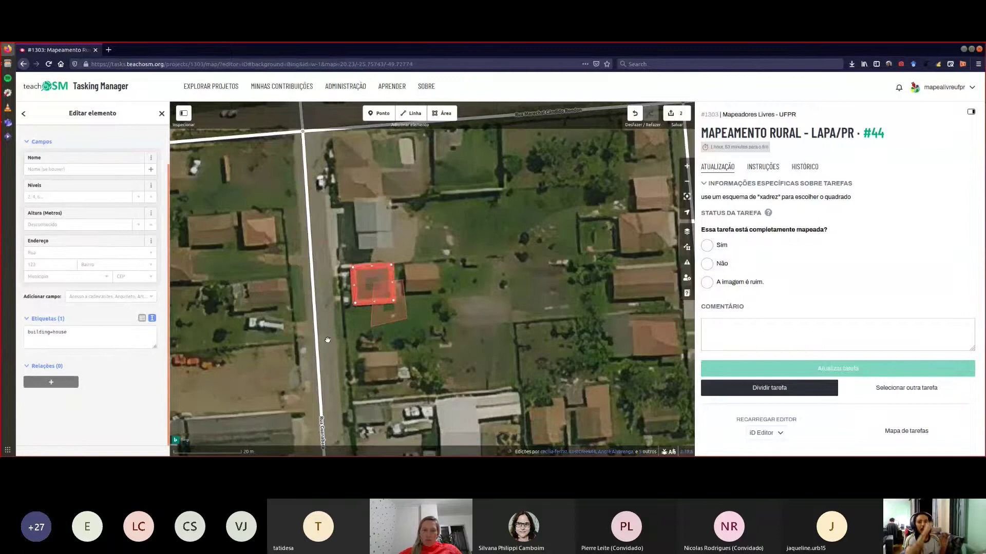
pyautogui.click(382, 322)
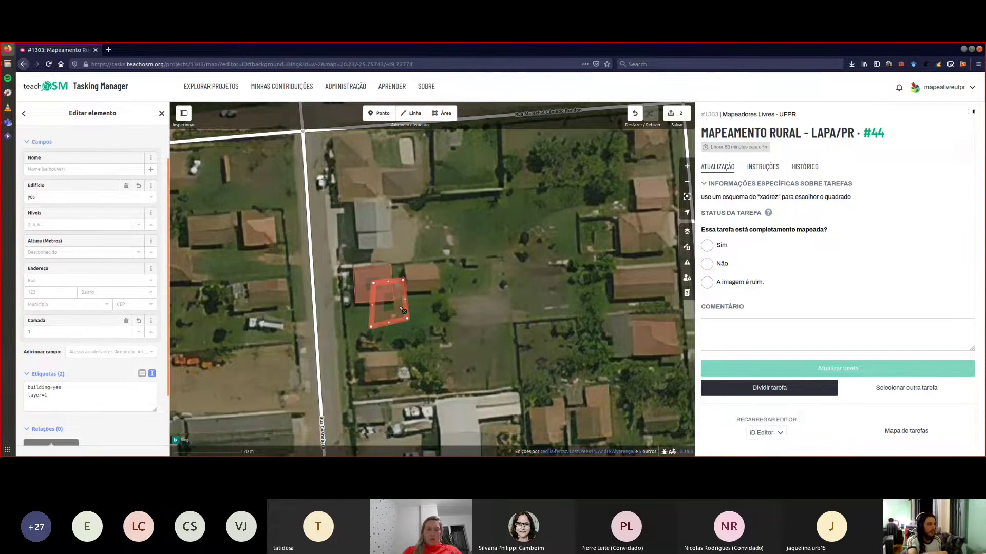
pyautogui.press('Delete')
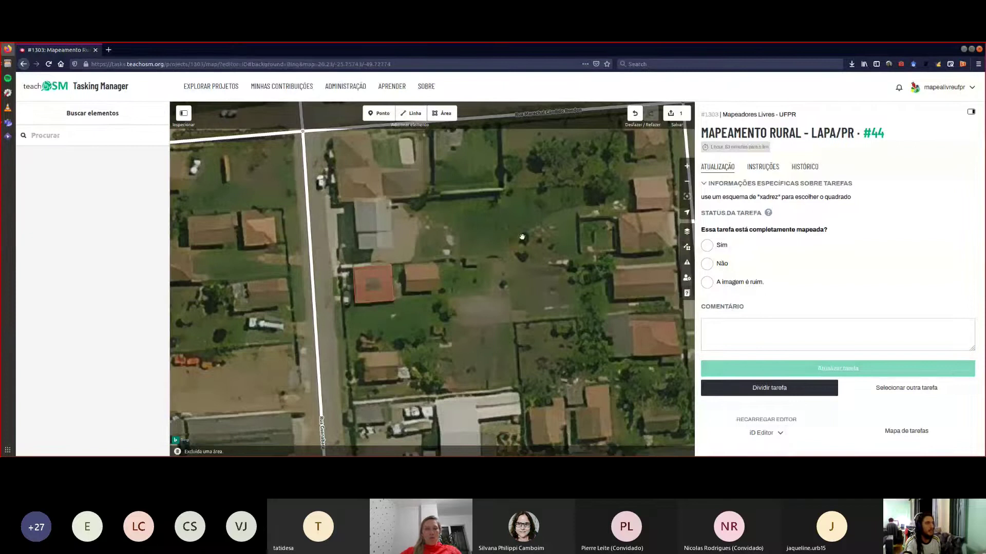
# - Upload the mapped house to OpenStreetMap, and update task #44 with Não as the answer to whether it is completely mapped
pyautogui.click(671, 117)
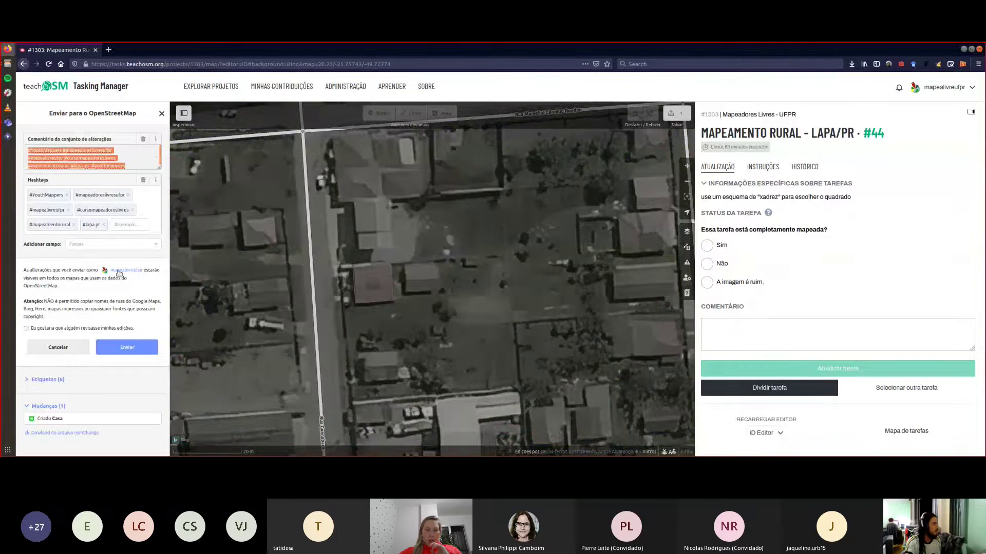
pyautogui.click(117, 348)
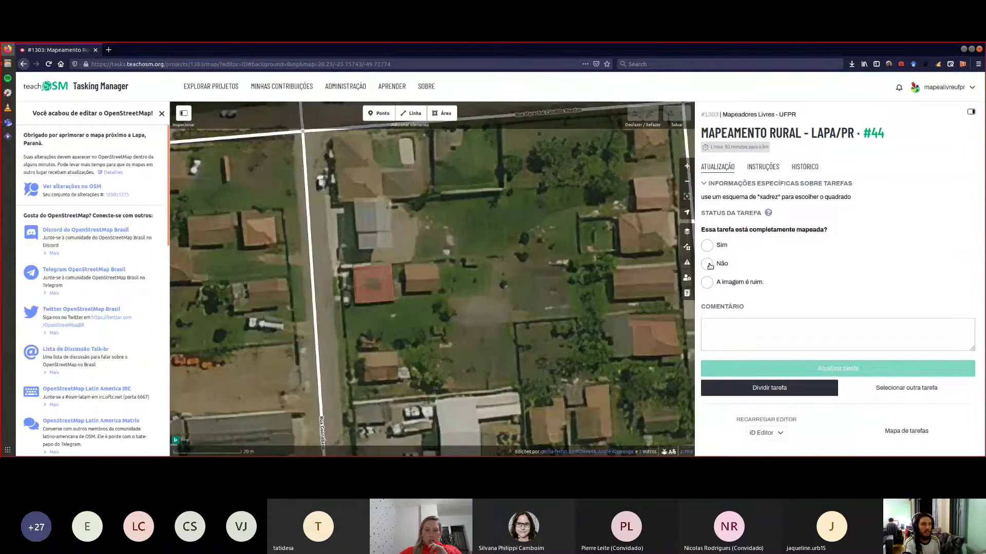
pyautogui.click(709, 265)
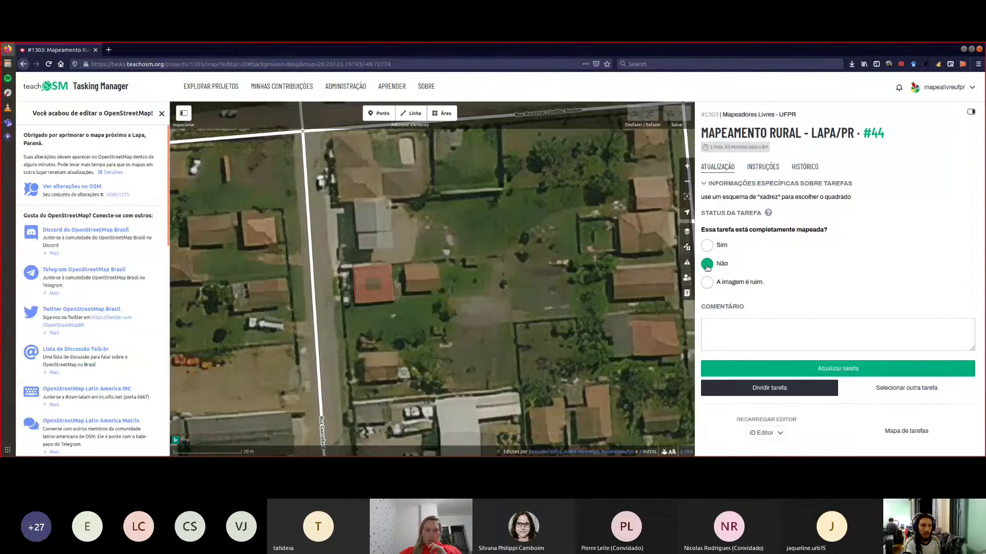
pyautogui.click(788, 369)
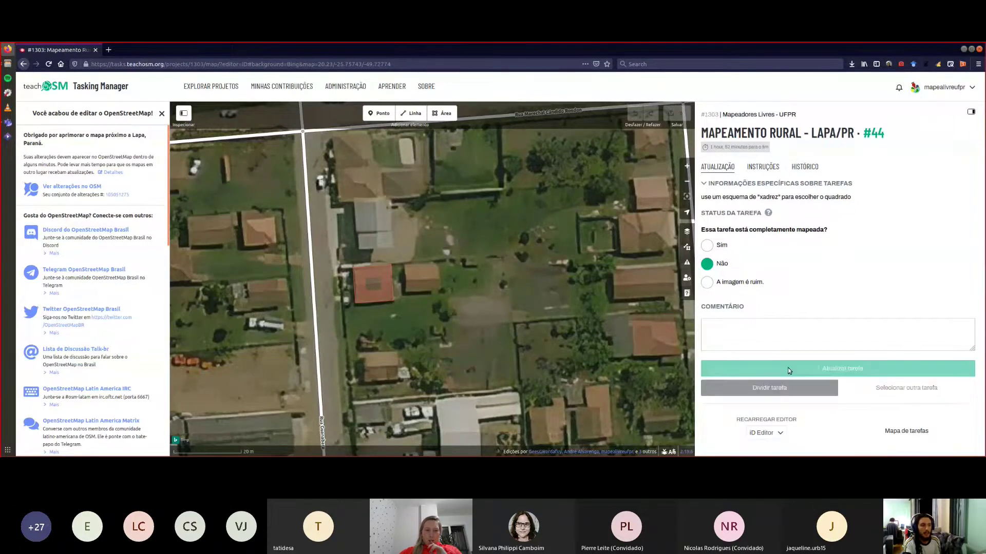